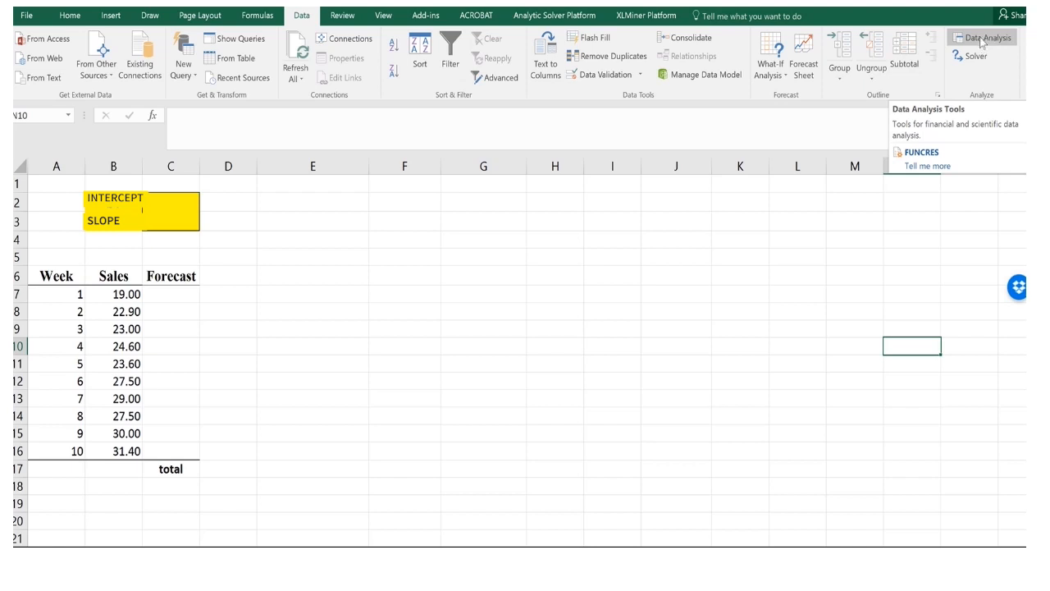
Open the Regression analysis tool and clear its previous Y range, X range, Labels option and output range.
{"action": "left_click", "coordinate": [982, 41]}
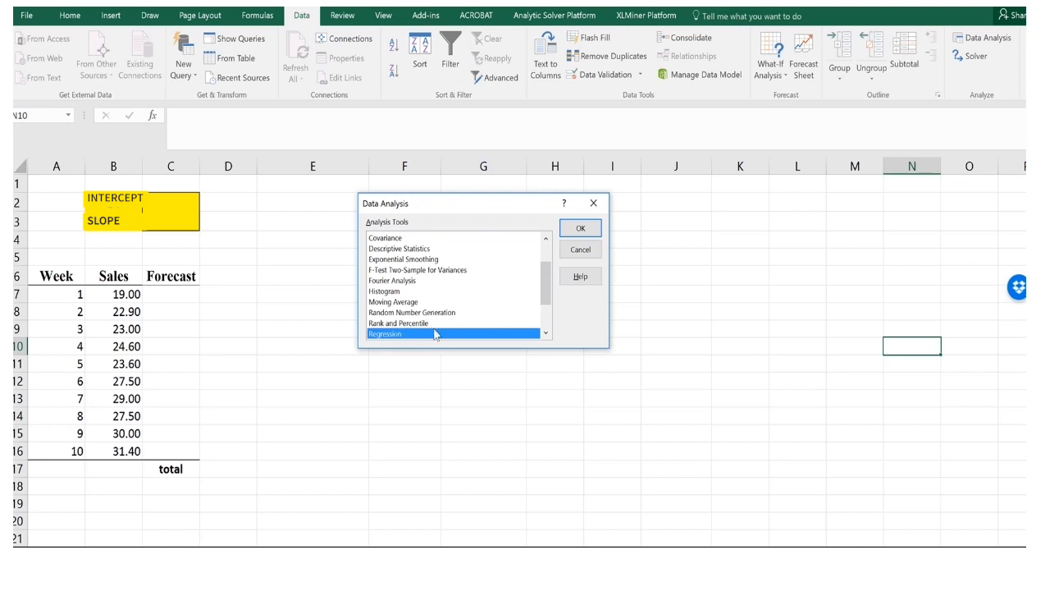
{"action": "left_click", "coordinate": [584, 230]}
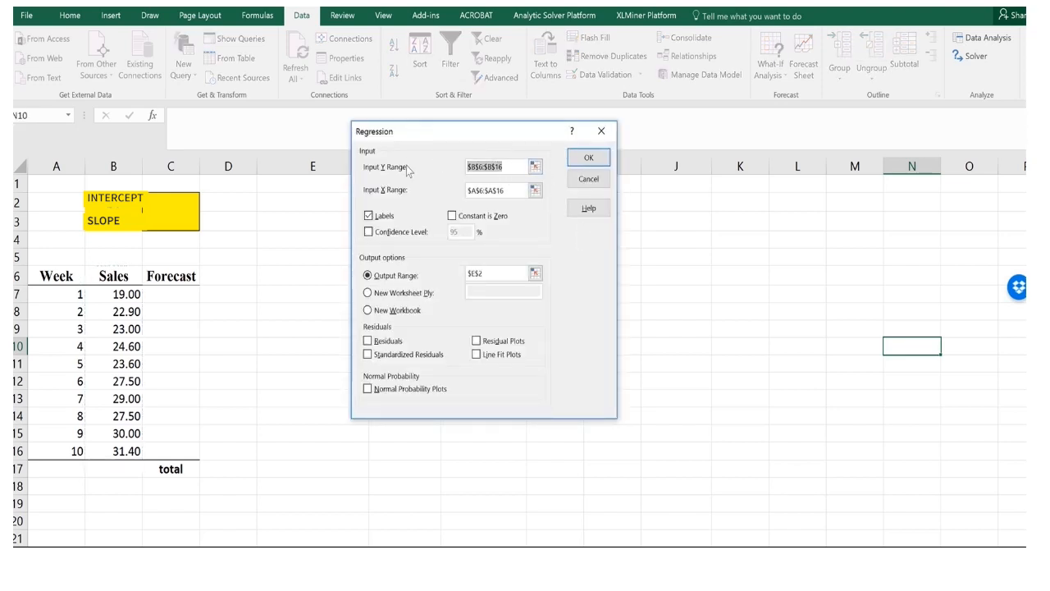
{"action": "key", "text": "BackSpace"}
{"action": "left_click_drag", "start_coordinate": [506, 186], "coordinate": [467, 190]}
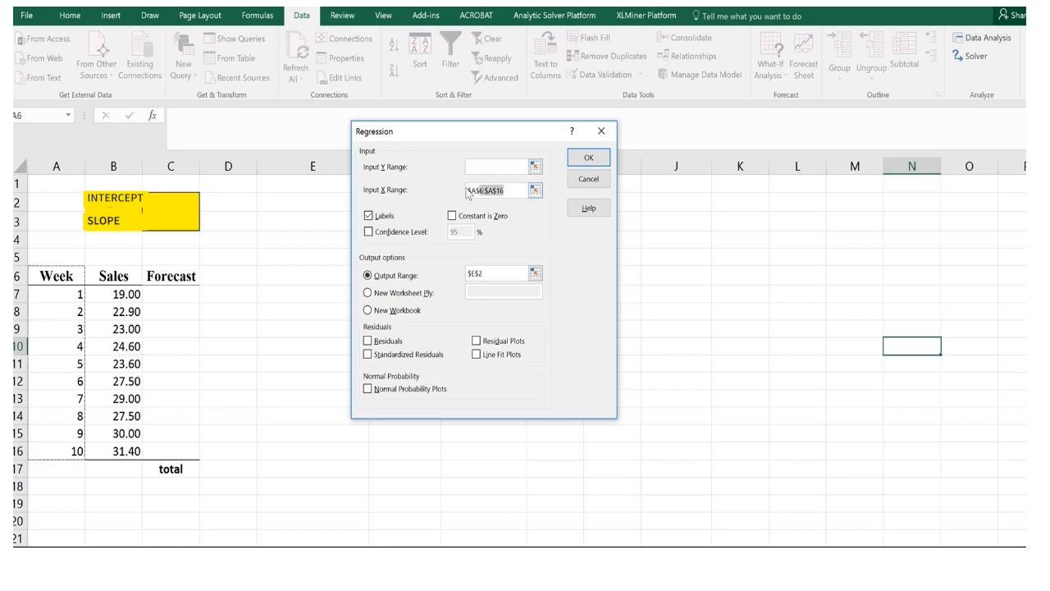
{"action": "key", "text": "BackSpace"}
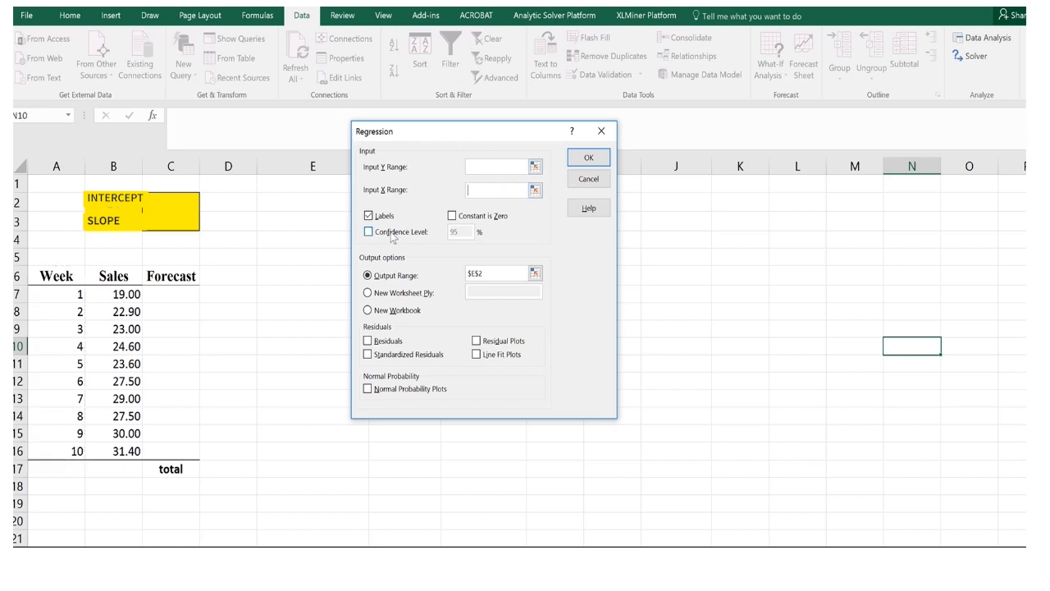
{"action": "left_click", "coordinate": [369, 216]}
{"action": "left_click_drag", "start_coordinate": [492, 273], "coordinate": [458, 274]}
{"action": "key", "text": "BackSpace"}
{"action": "left_click_drag", "start_coordinate": [480, 140], "coordinate": [530, 191]}
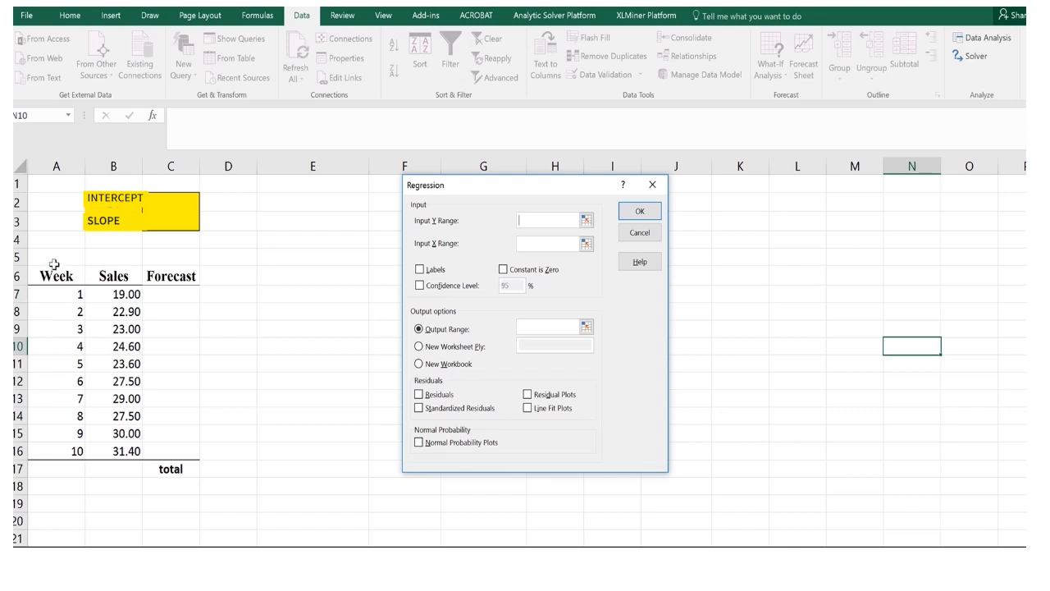
Run the regression with Y range B6:B16, X range A6:A16, Labels checked, and output starting at E2.
{"action": "left_click_drag", "start_coordinate": [115, 274], "coordinate": [115, 456]}
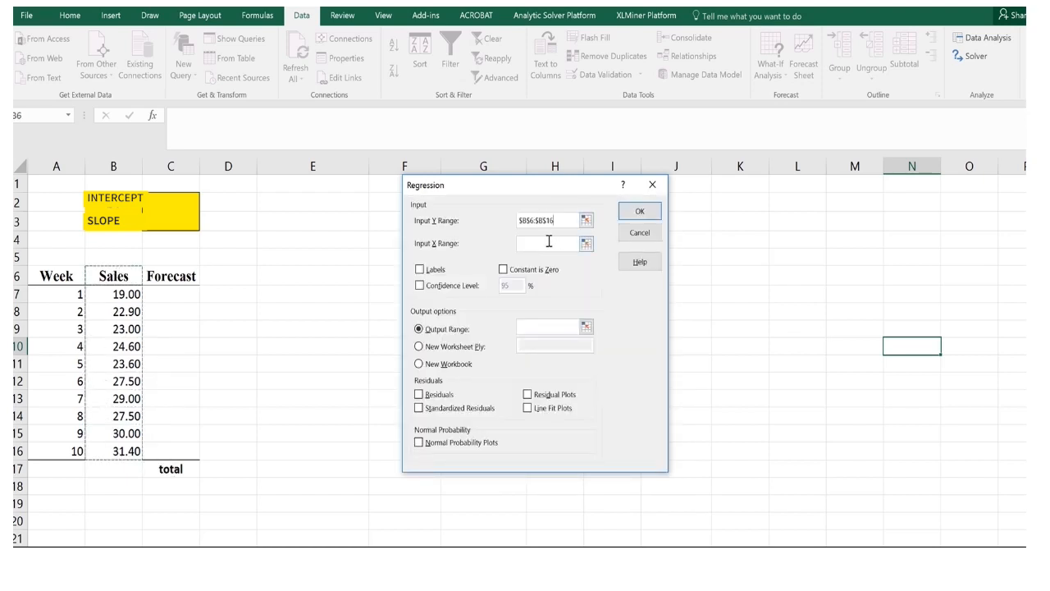
{"action": "left_click", "coordinate": [524, 245]}
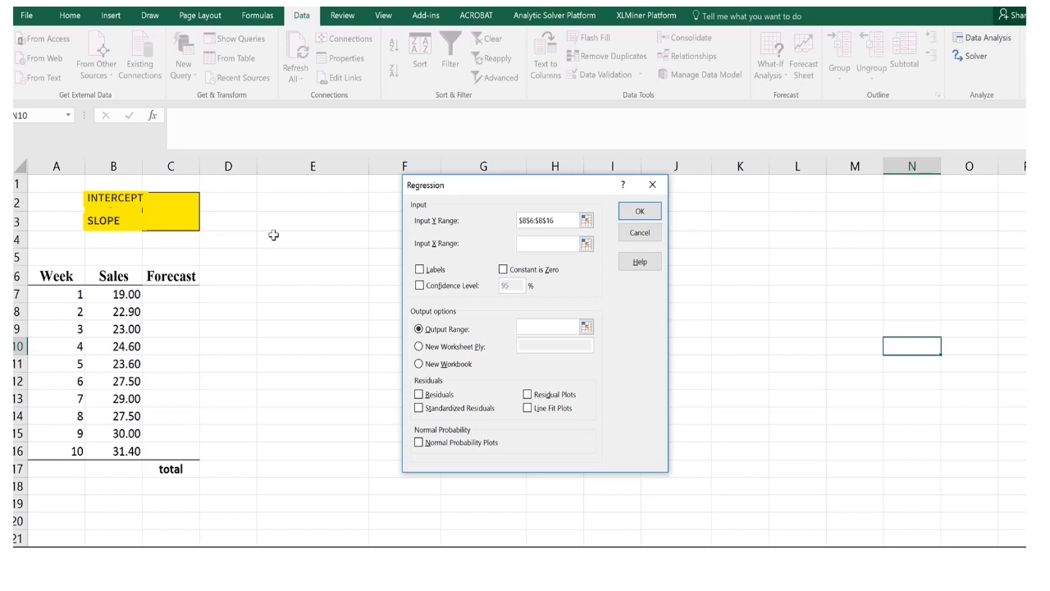
{"action": "left_click_drag", "start_coordinate": [65, 271], "coordinate": [74, 447]}
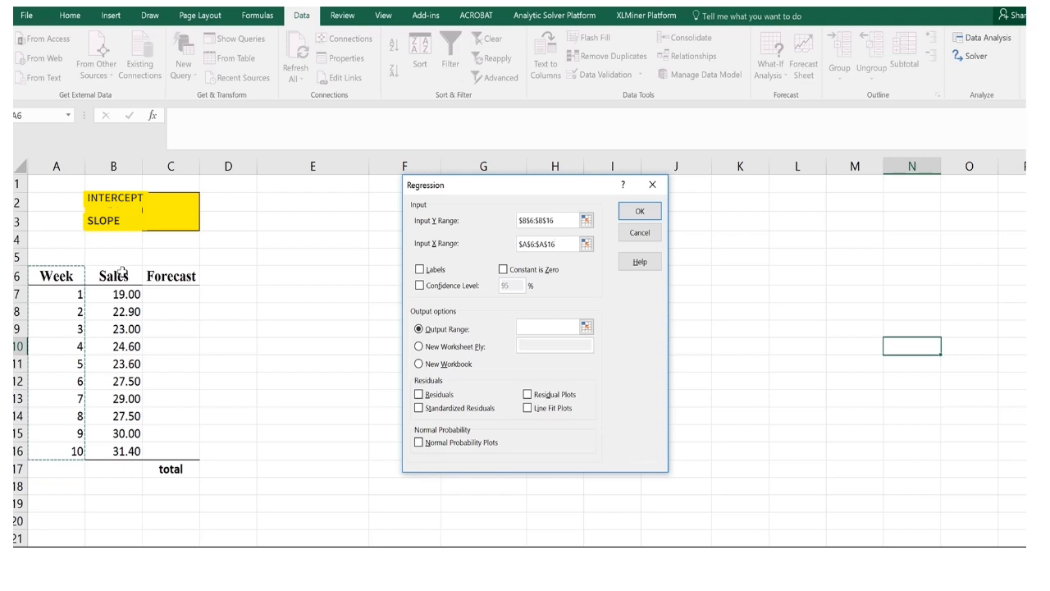
{"action": "left_click", "coordinate": [419, 270]}
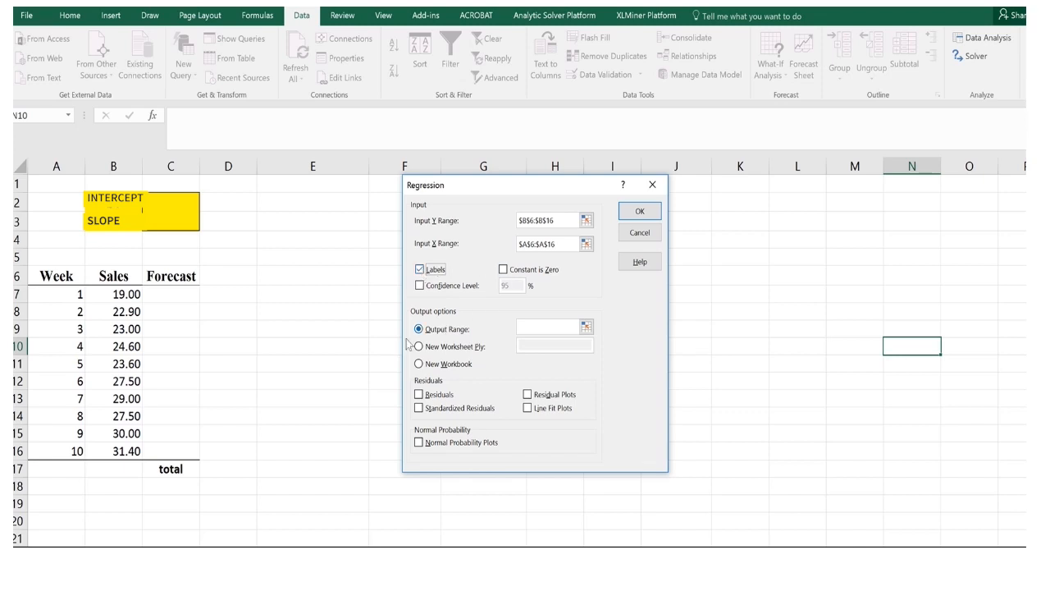
{"action": "left_click", "coordinate": [522, 325]}
{"action": "left_click", "coordinate": [296, 206]}
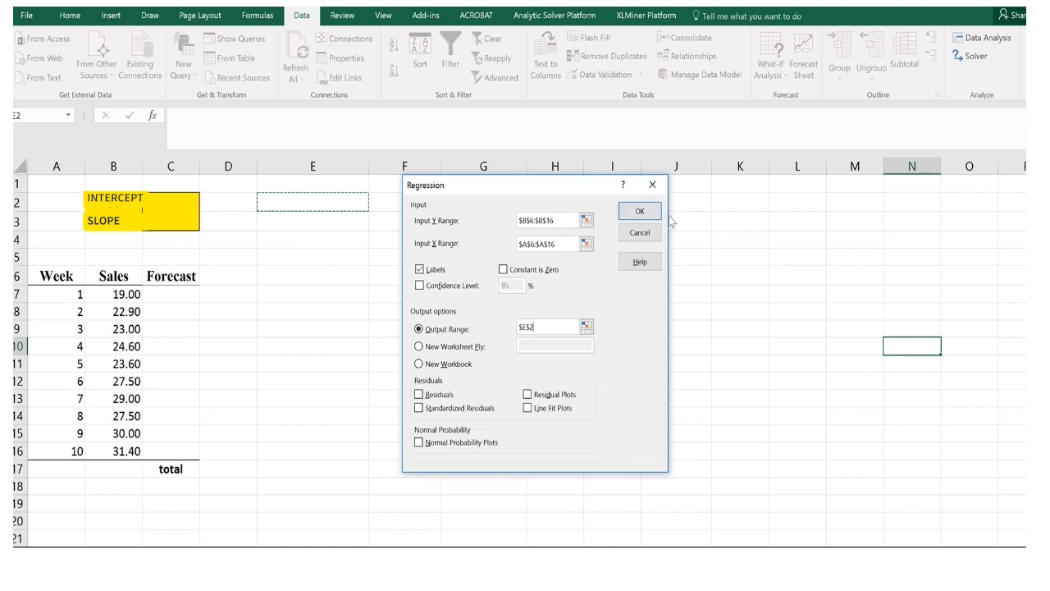
{"action": "left_click", "coordinate": [642, 212]}
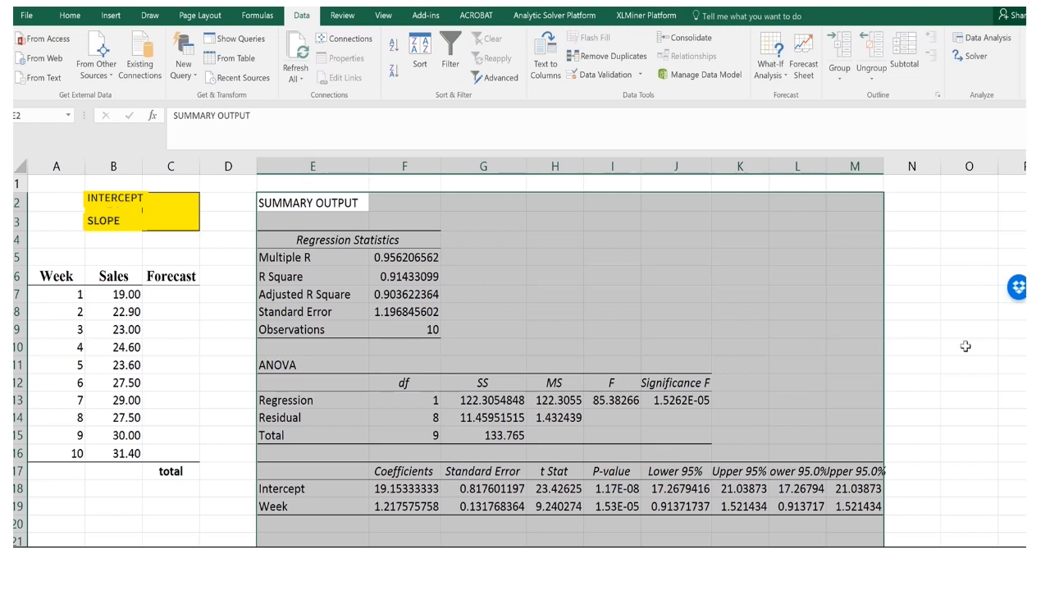
Review the regression coefficients and link the INTERCEPT cell C2 to the intercept coefficient in F18.
{"action": "left_click", "coordinate": [809, 277]}
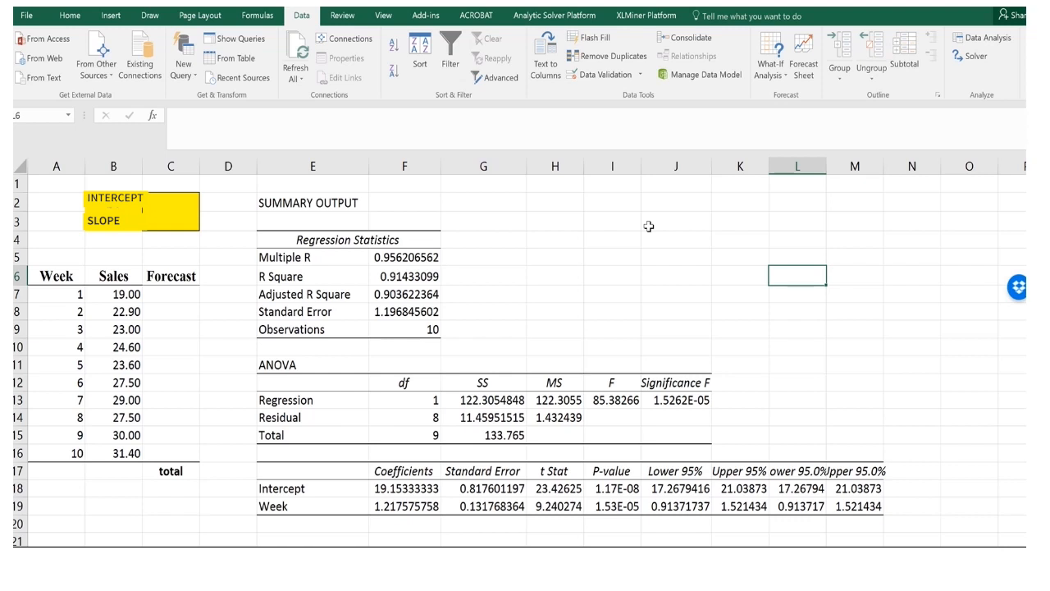
{"action": "left_click", "coordinate": [396, 465]}
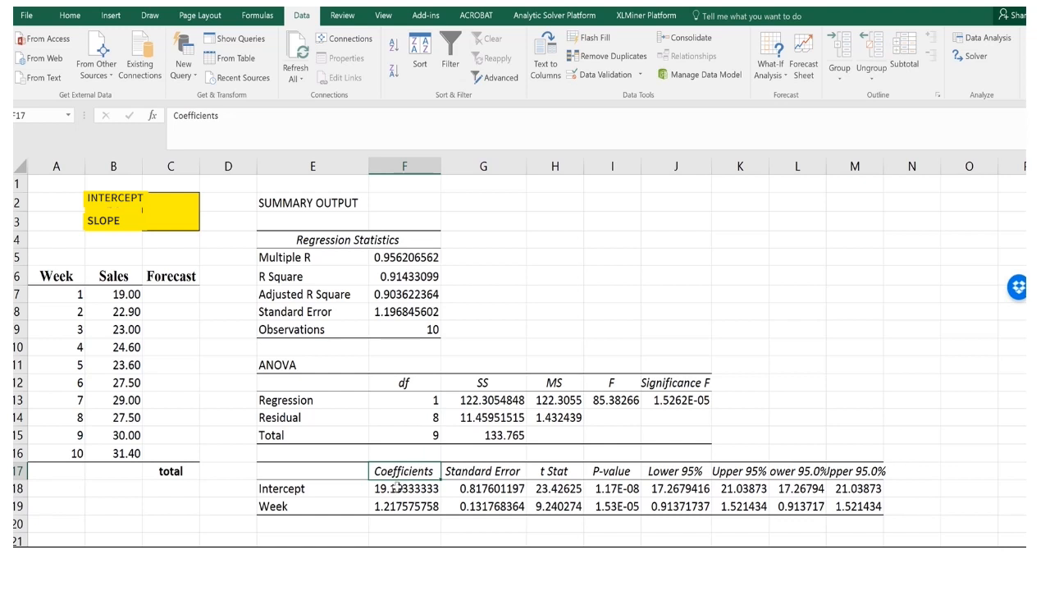
{"action": "left_click", "coordinate": [287, 488]}
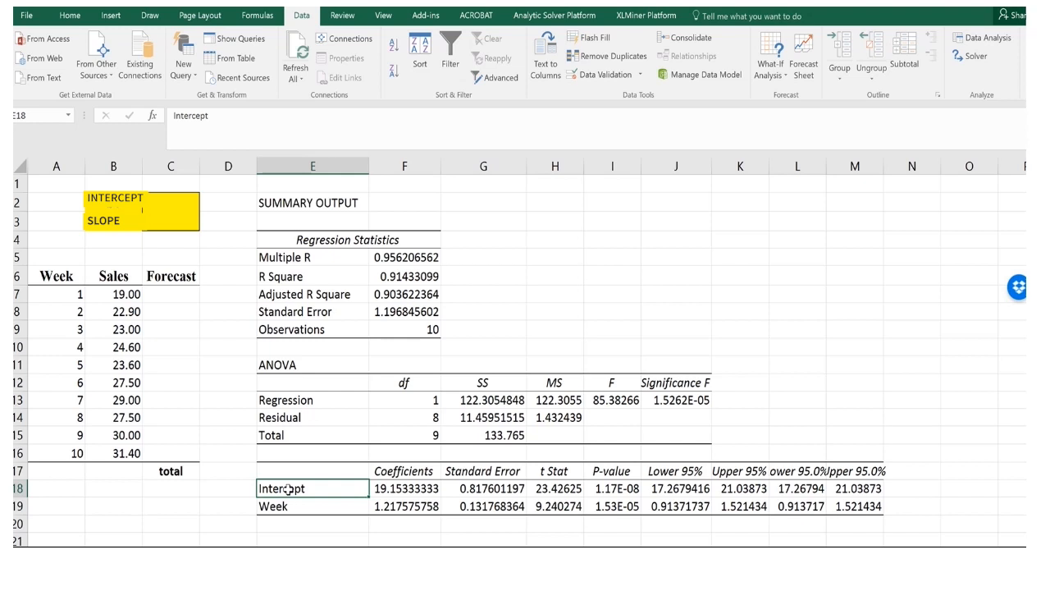
{"action": "left_click", "coordinate": [406, 486]}
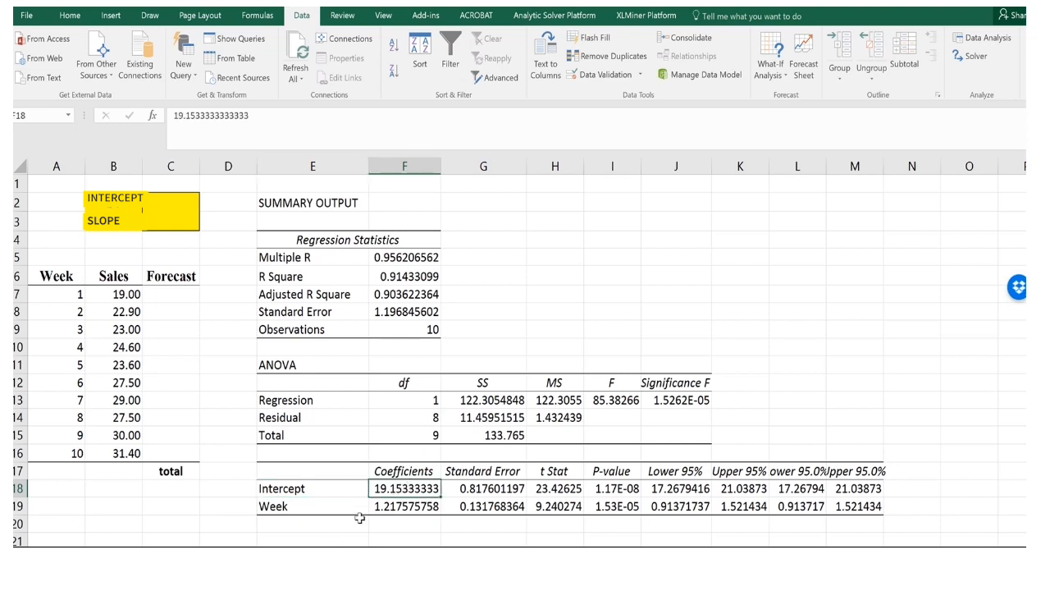
{"action": "left_click", "coordinate": [291, 506]}
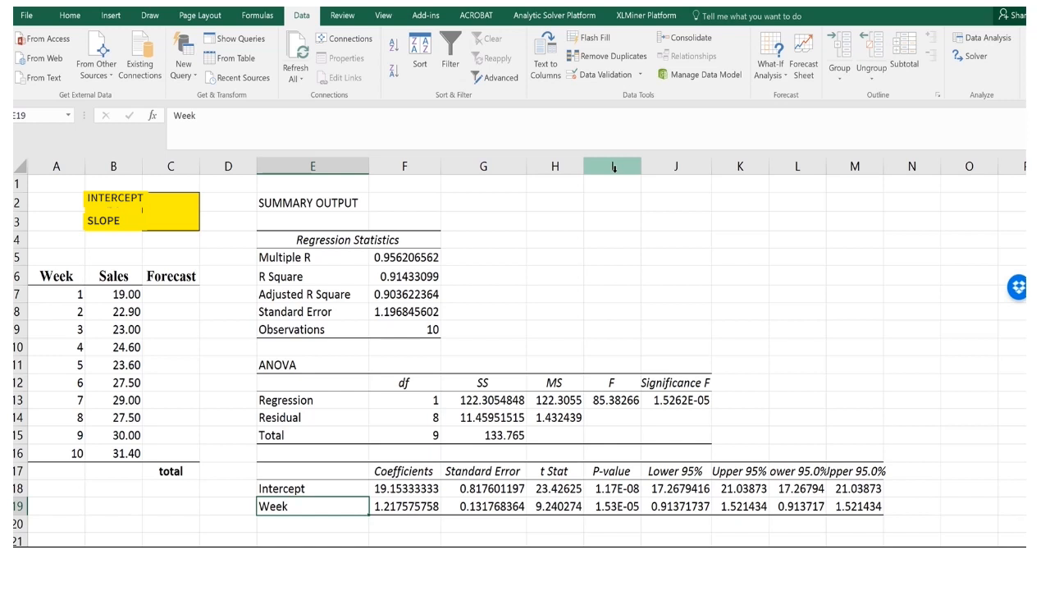
{"action": "left_click", "coordinate": [180, 201]}
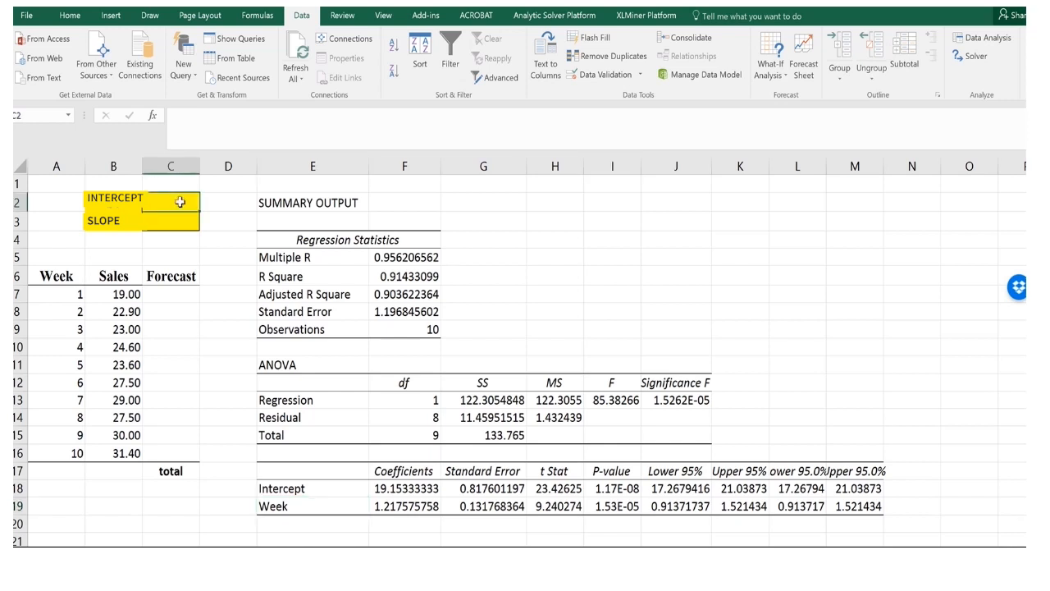
{"action": "type", "text": "="}
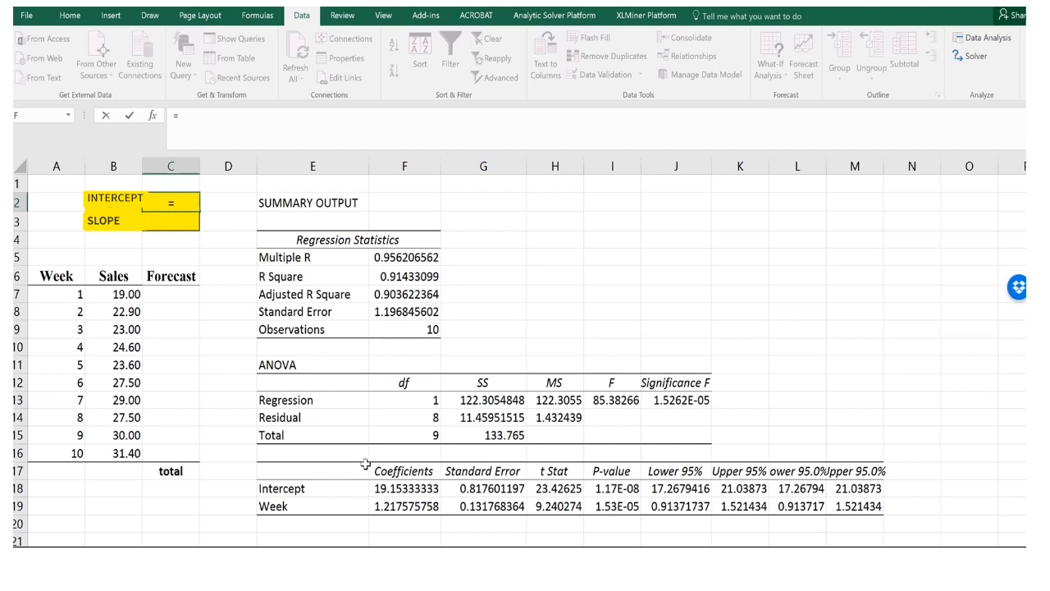
{"action": "left_click", "coordinate": [398, 490]}
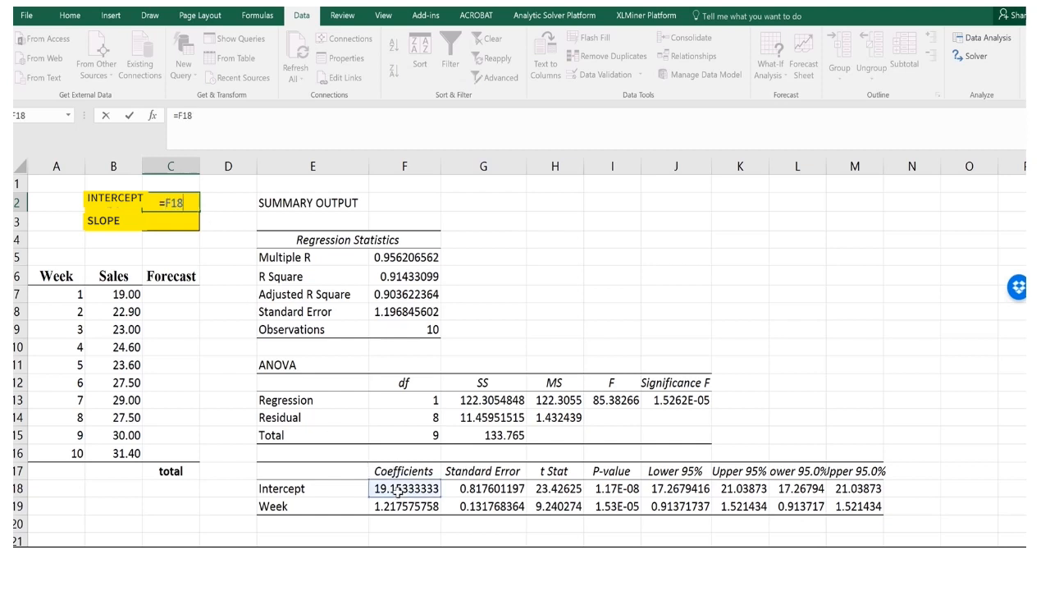
{"action": "key", "text": "Return"}
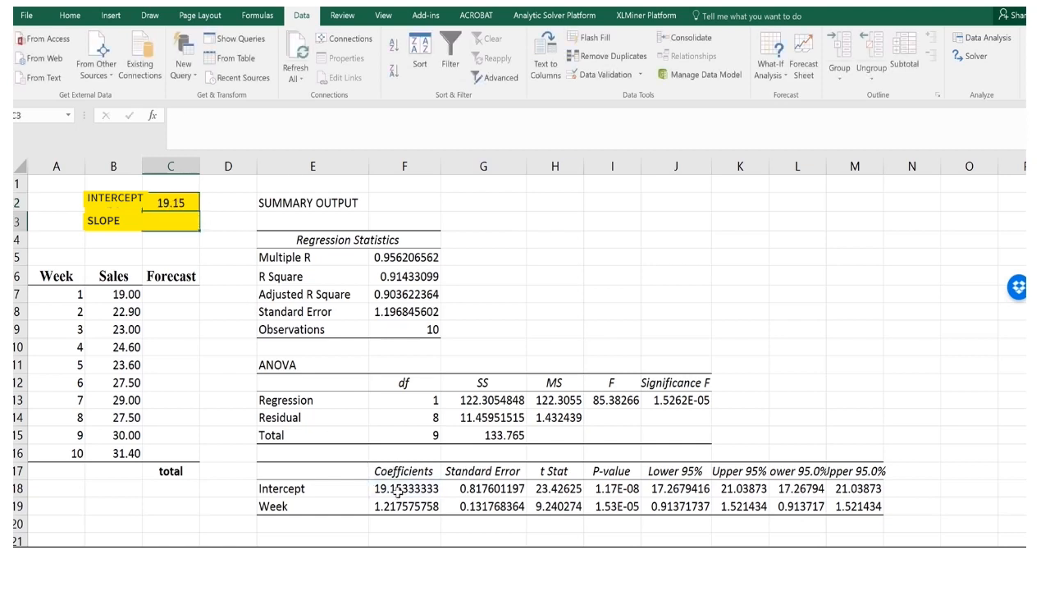
Link the SLOPE cell C3 to the Week coefficient in F19.
{"action": "right_click", "coordinate": [168, 220]}
{"action": "key", "text": "Escape"}
{"action": "type", "text": "="}
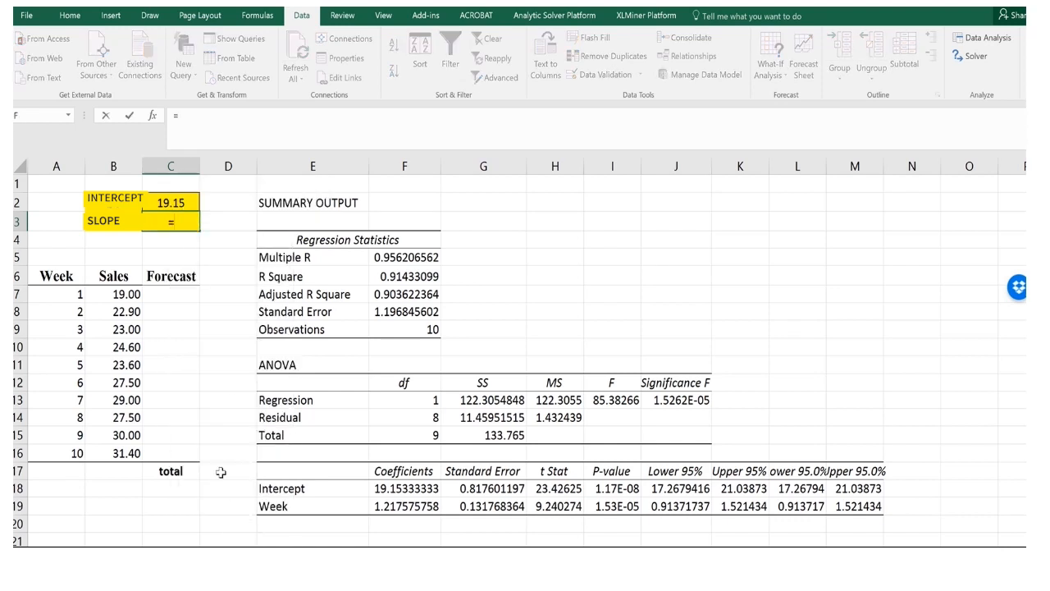
{"action": "left_click", "coordinate": [402, 507]}
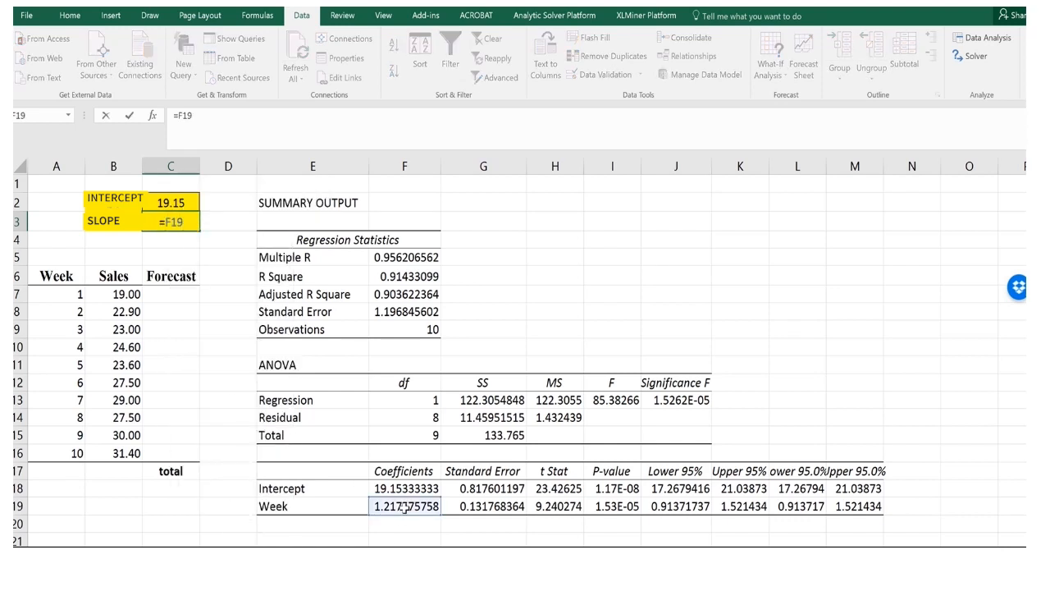
{"action": "key", "text": "Return"}
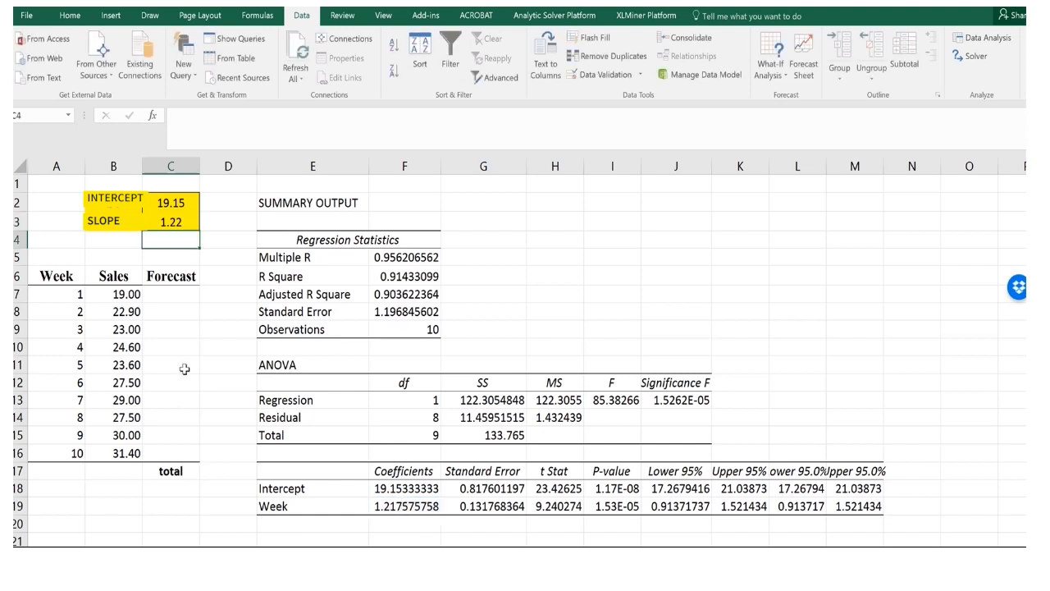
Enter the forecast formula =C2+C3*A7 for week 1 in the Forecast column.
{"action": "left_click", "coordinate": [188, 294]}
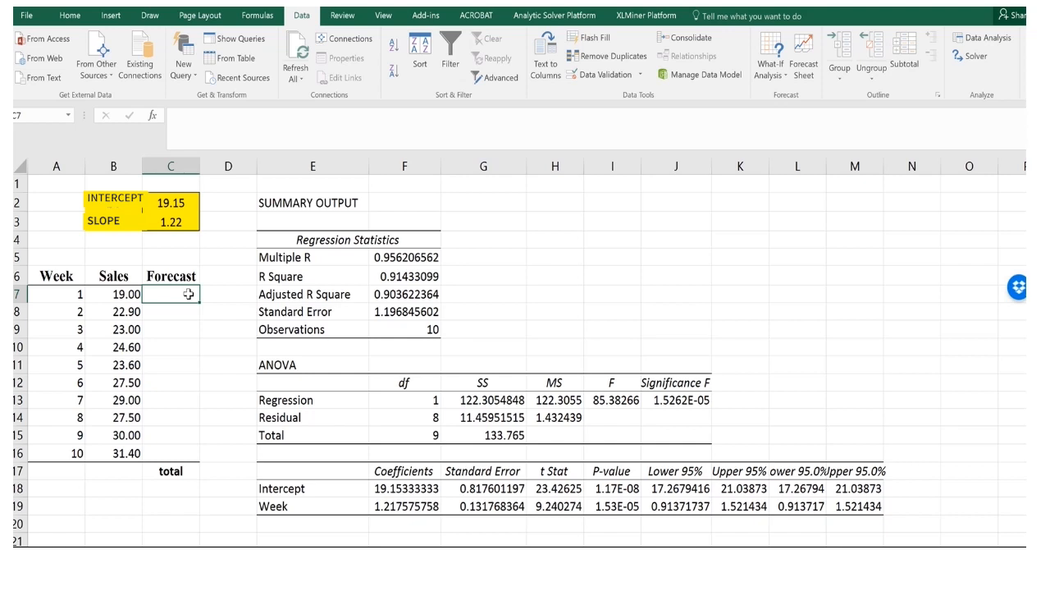
{"action": "type", "text": "+"}
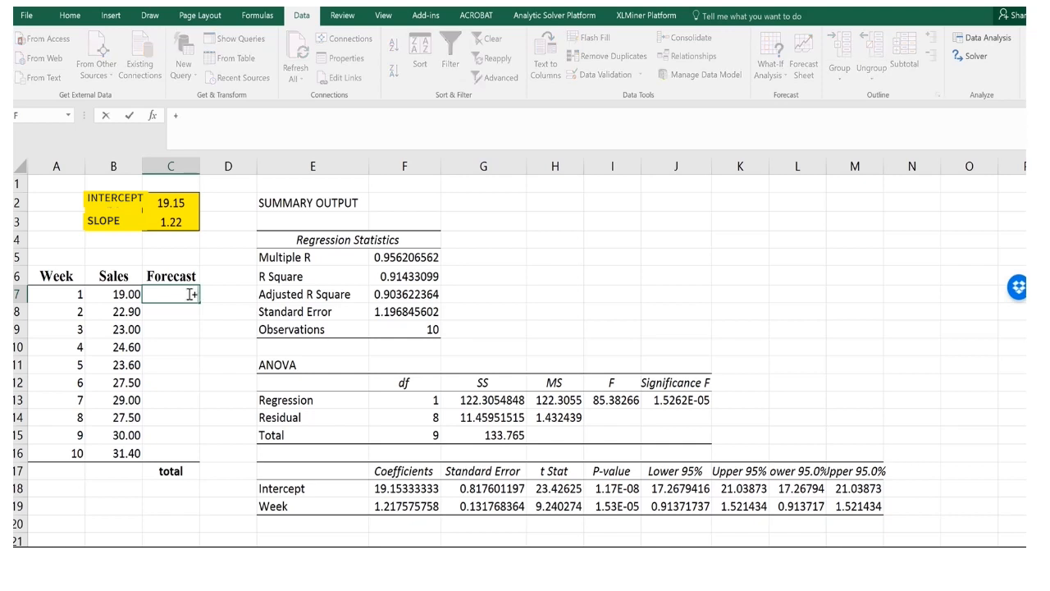
{"action": "key", "text": "BackSpace"}
{"action": "type", "text": "="}
{"action": "left_click", "coordinate": [174, 201]}
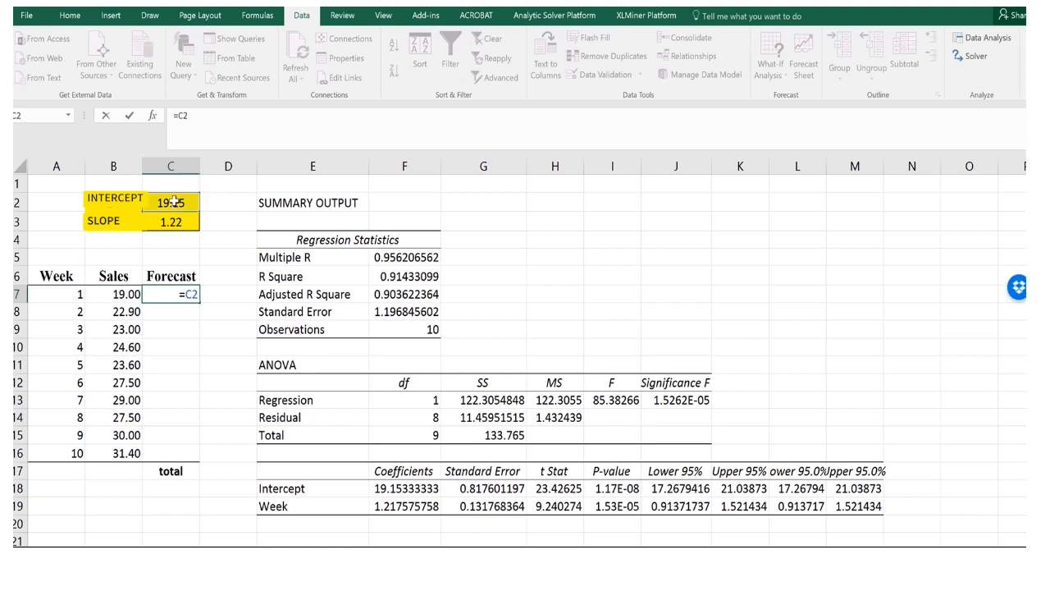
{"action": "type", "text": "+"}
{"action": "left_click", "coordinate": [168, 222]}
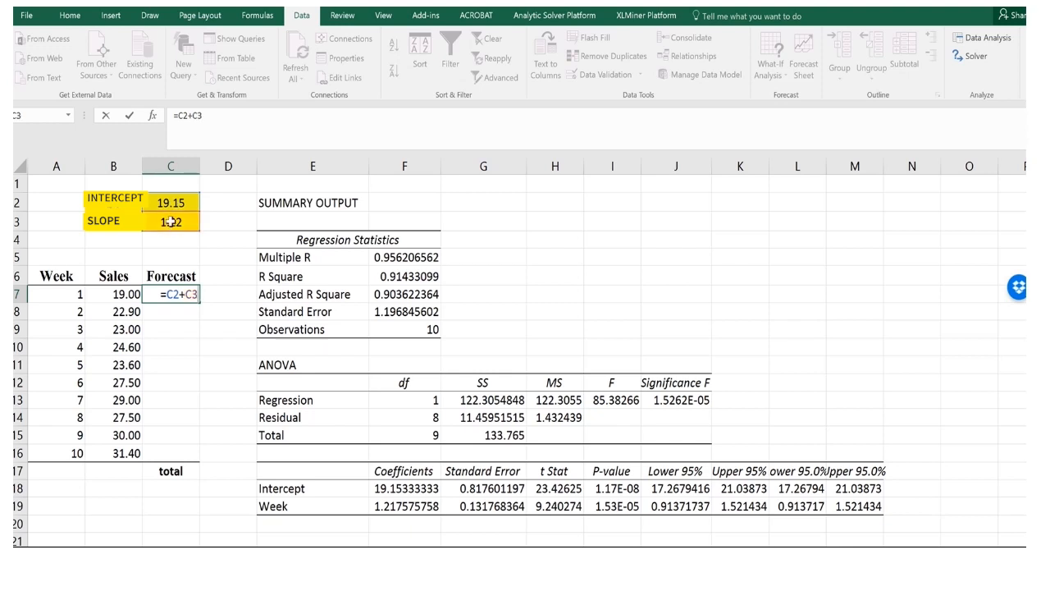
{"action": "type", "text": "*"}
{"action": "left_click", "coordinate": [70, 294]}
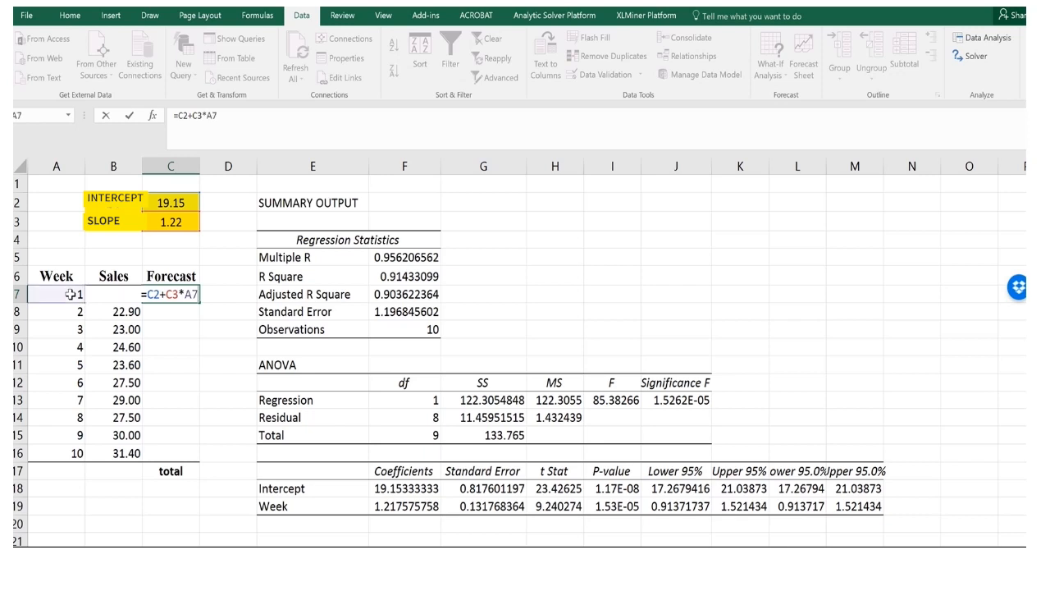
{"action": "key", "text": "Return"}
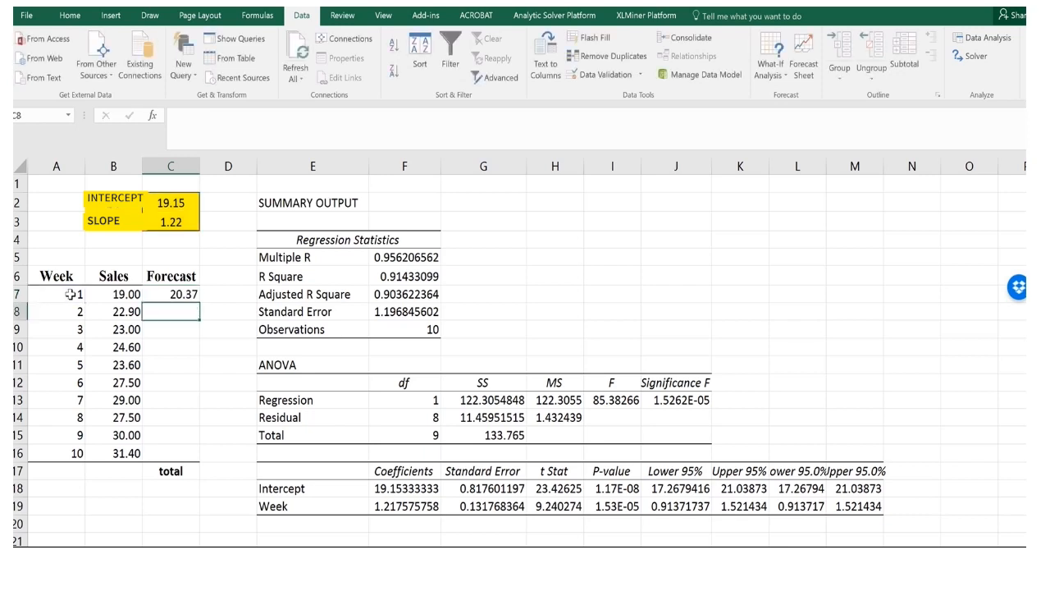
Inspect the week 1 forecast formula in C7.
{"action": "left_click", "coordinate": [184, 293]}
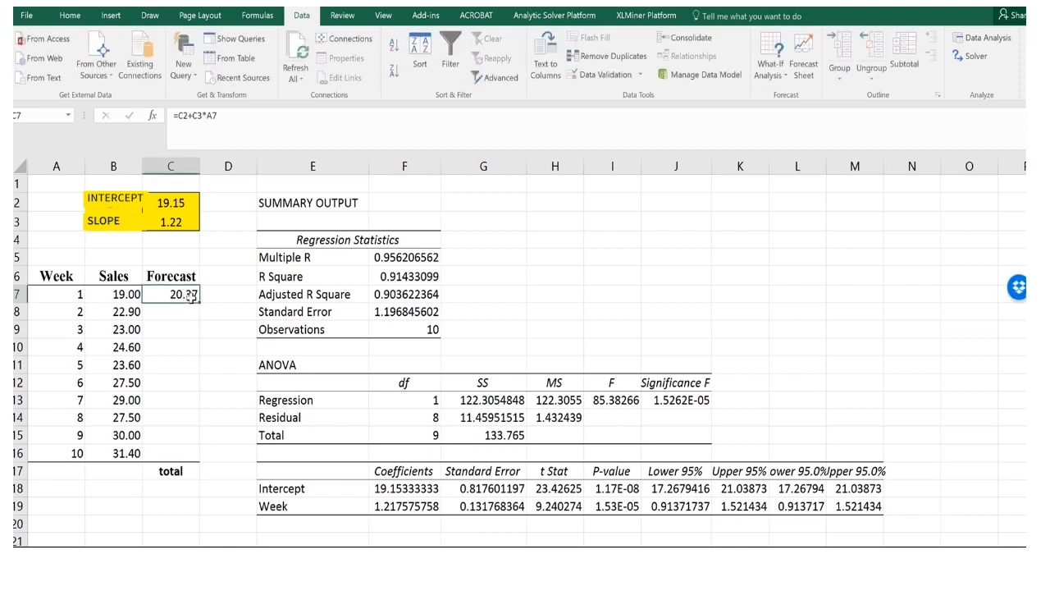
{"action": "left_click", "coordinate": [198, 119]}
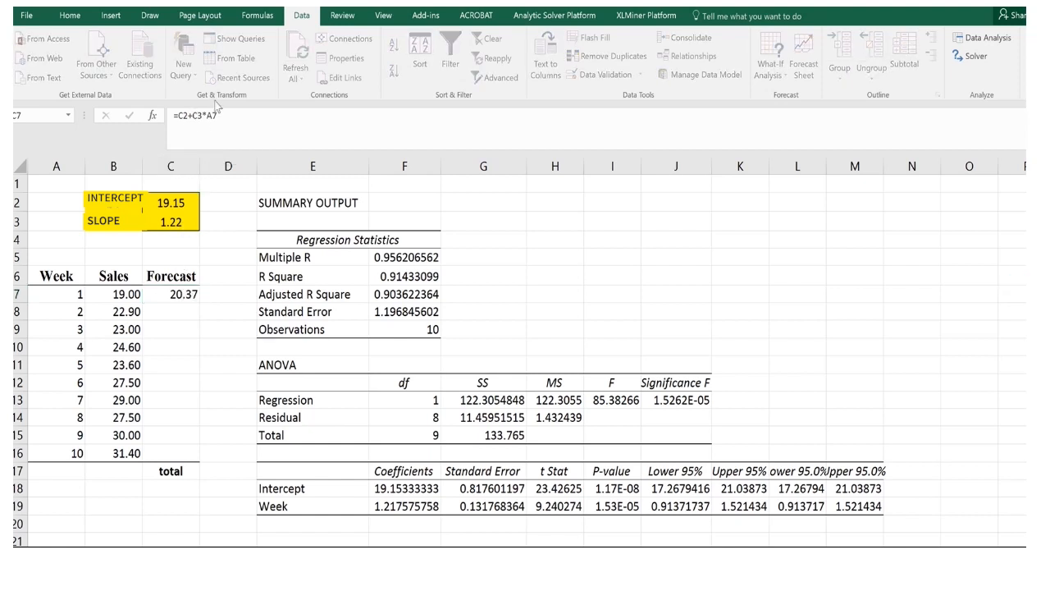
{"action": "left_click", "coordinate": [197, 292]}
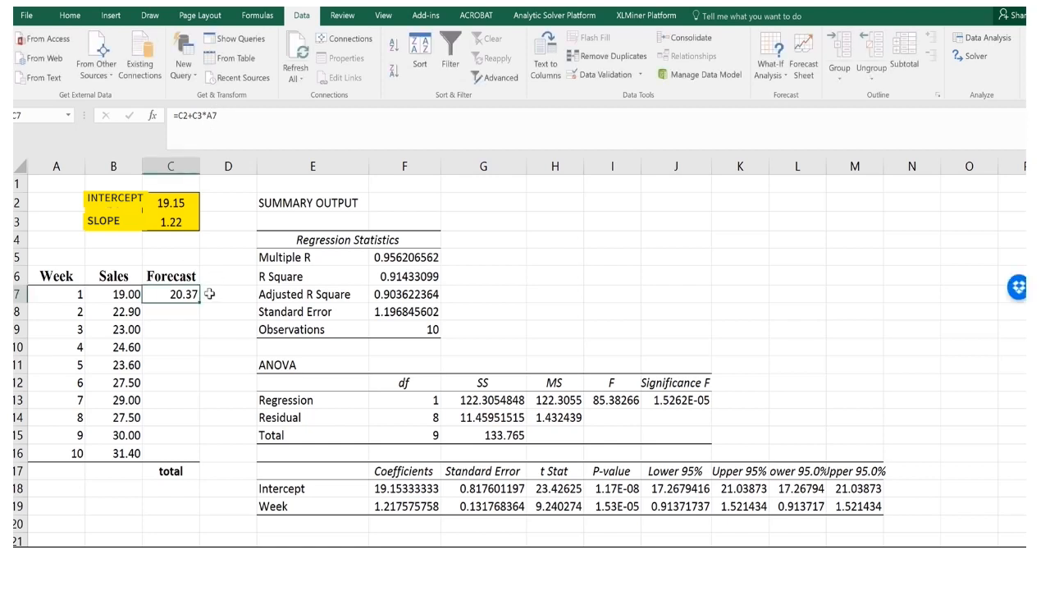
{"action": "left_click", "coordinate": [193, 114]}
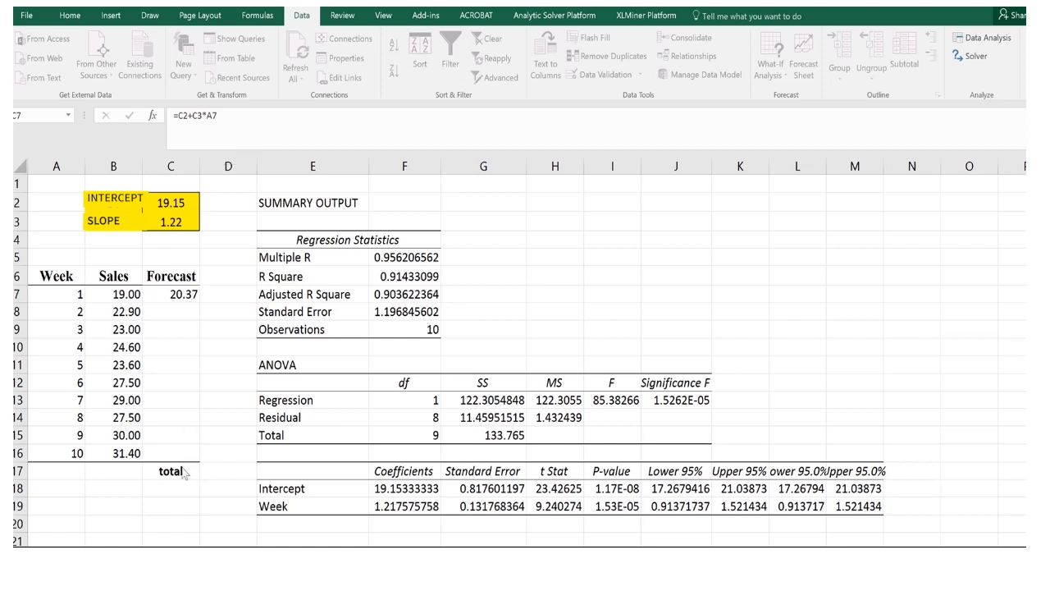
{"action": "left_click", "coordinate": [187, 297]}
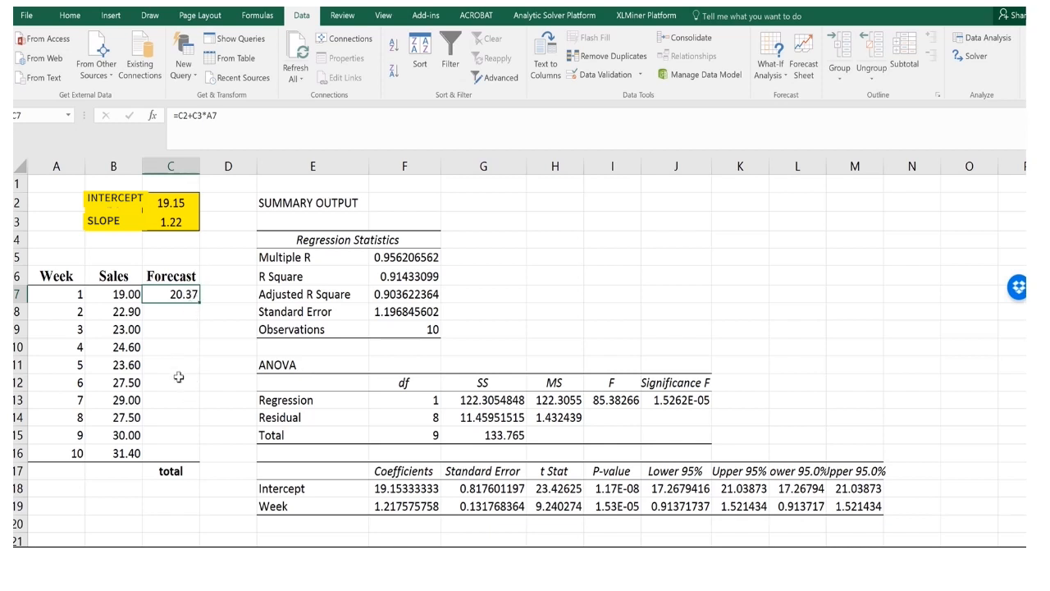
{"action": "left_click", "coordinate": [491, 258]}
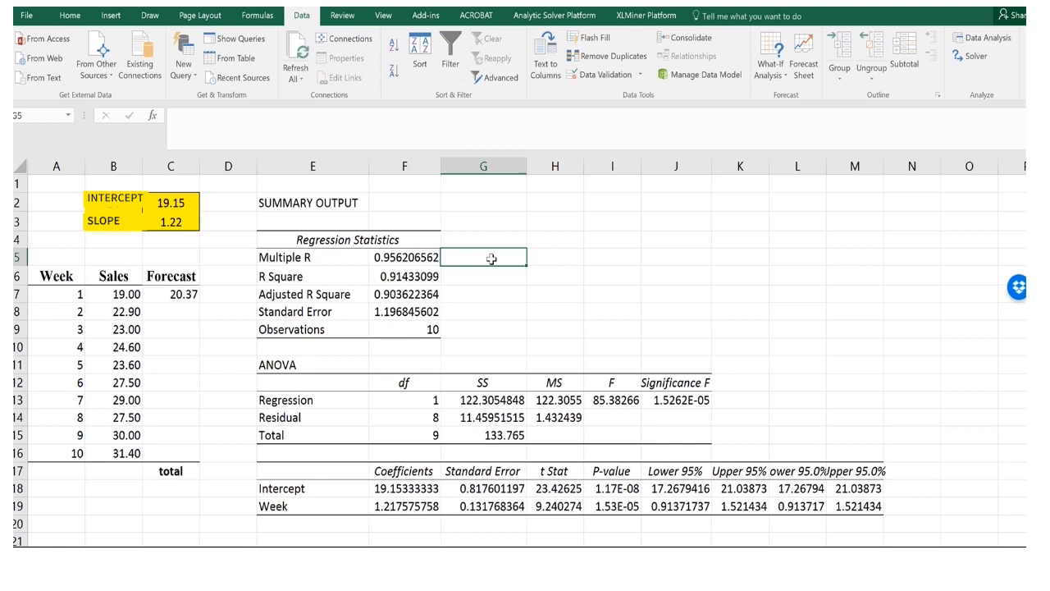
Inspect the Regression Statistics cells for R Square, Adjusted R Square, Standard Error and Multiple R.
{"action": "left_click", "coordinate": [300, 278]}
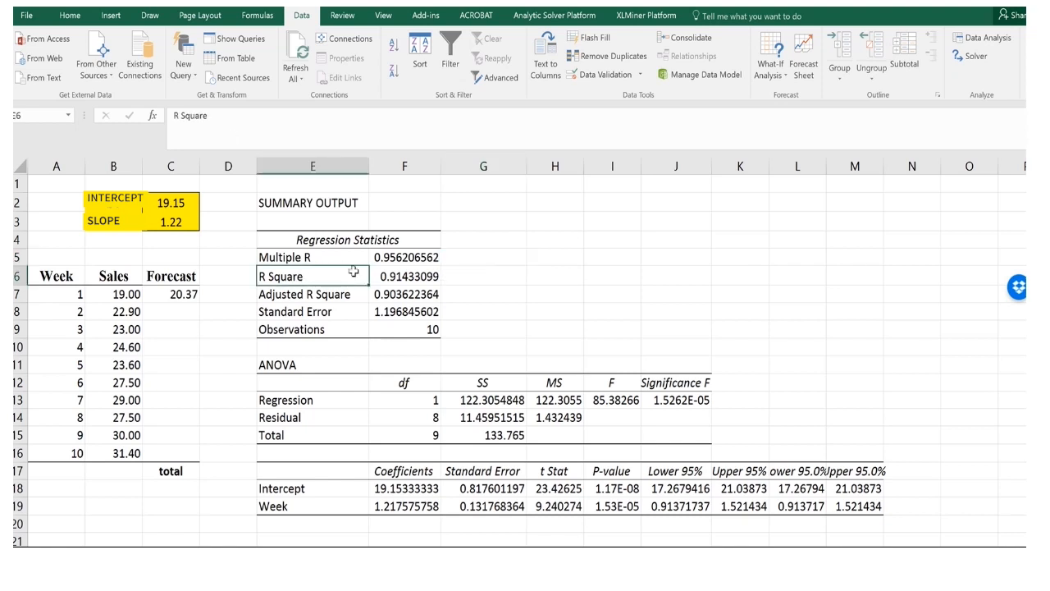
{"action": "left_click", "coordinate": [421, 277]}
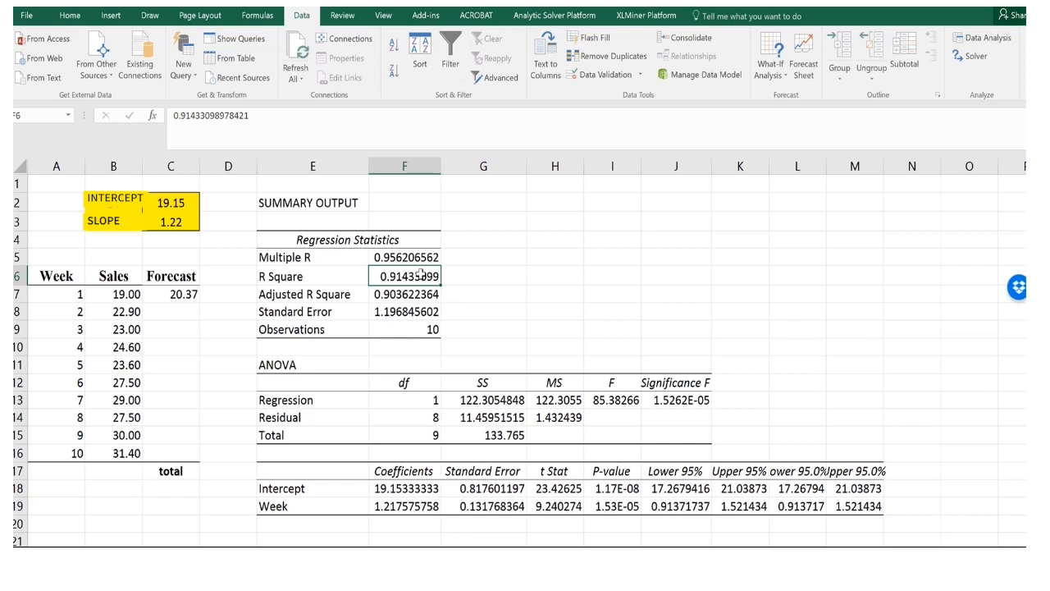
{"action": "left_click", "coordinate": [392, 294]}
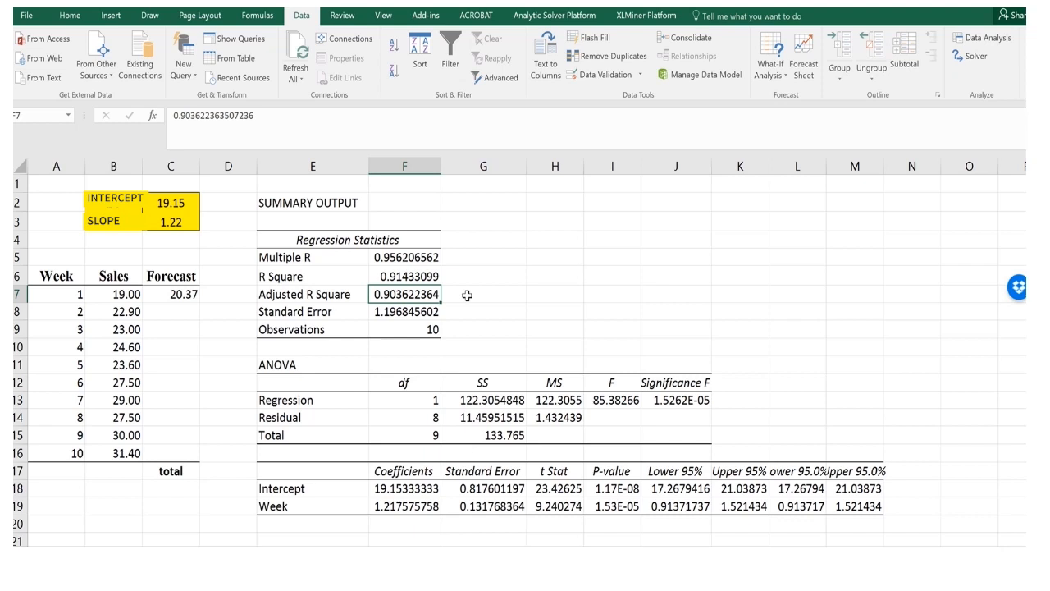
{"action": "left_click", "coordinate": [402, 311]}
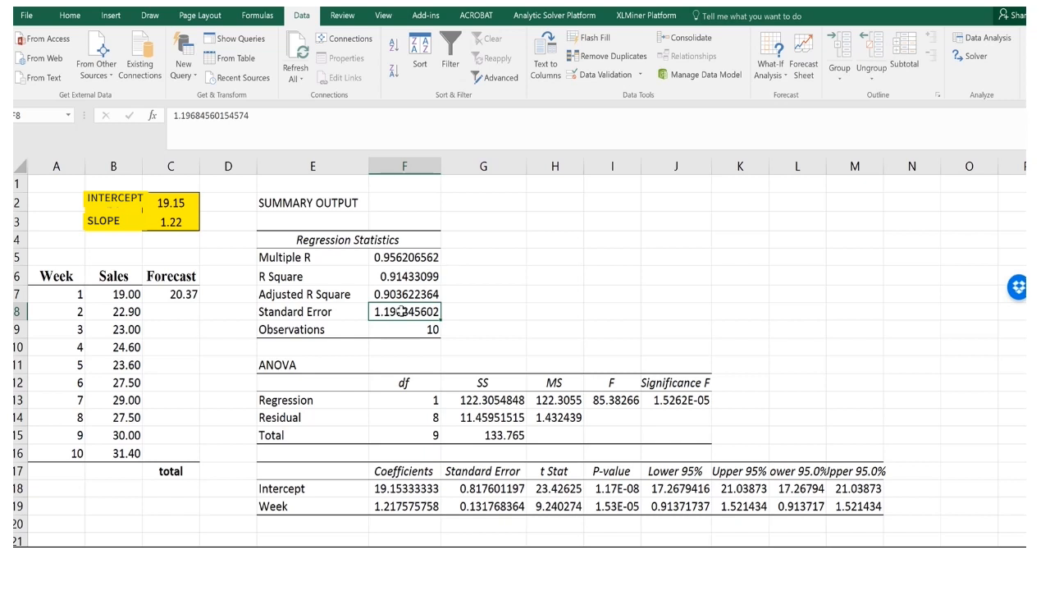
{"action": "left_click", "coordinate": [420, 255]}
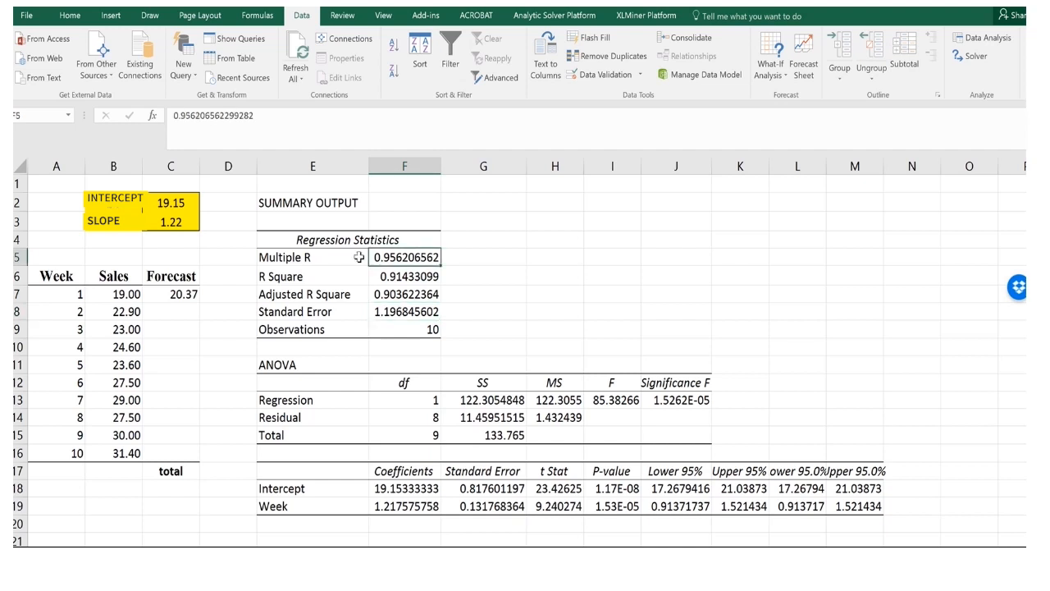
Label G5 as R and enter =sqrt(F6) in H5 to compute the square root of R Square.
{"action": "left_click", "coordinate": [479, 259]}
{"action": "type", "text": "R"}
{"action": "key", "text": "Tab"}
{"action": "type", "text": "=s"}
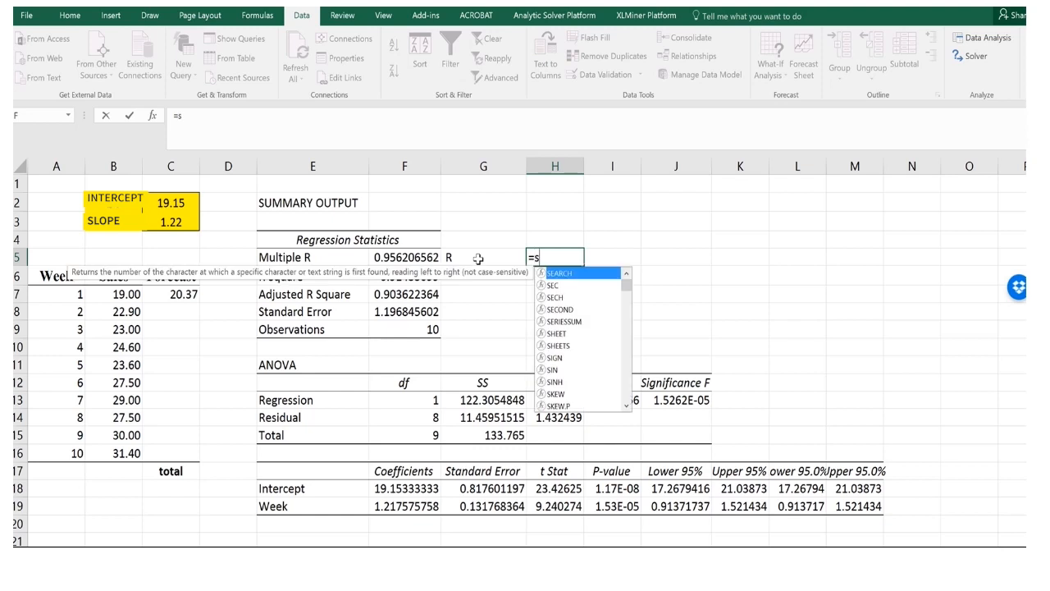
{"action": "type", "text": "qr"}
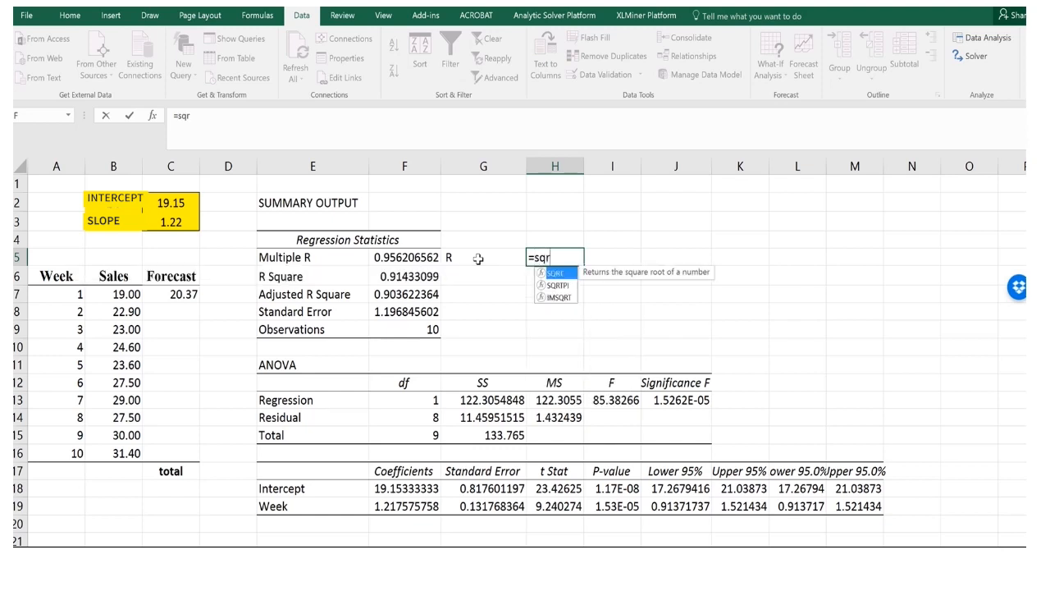
{"action": "type", "text": "t("}
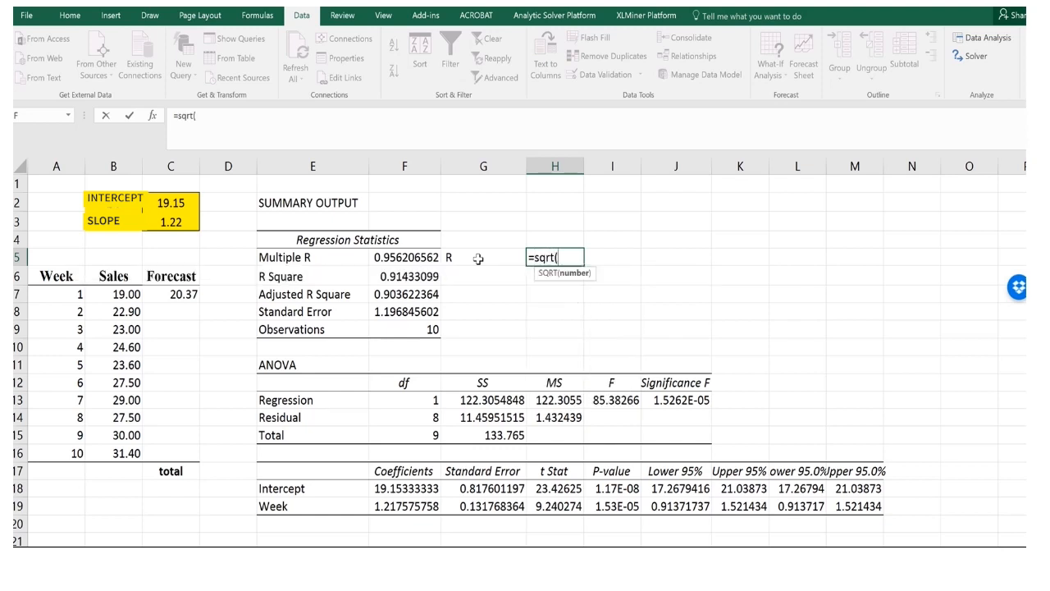
{"action": "left_click", "coordinate": [427, 276]}
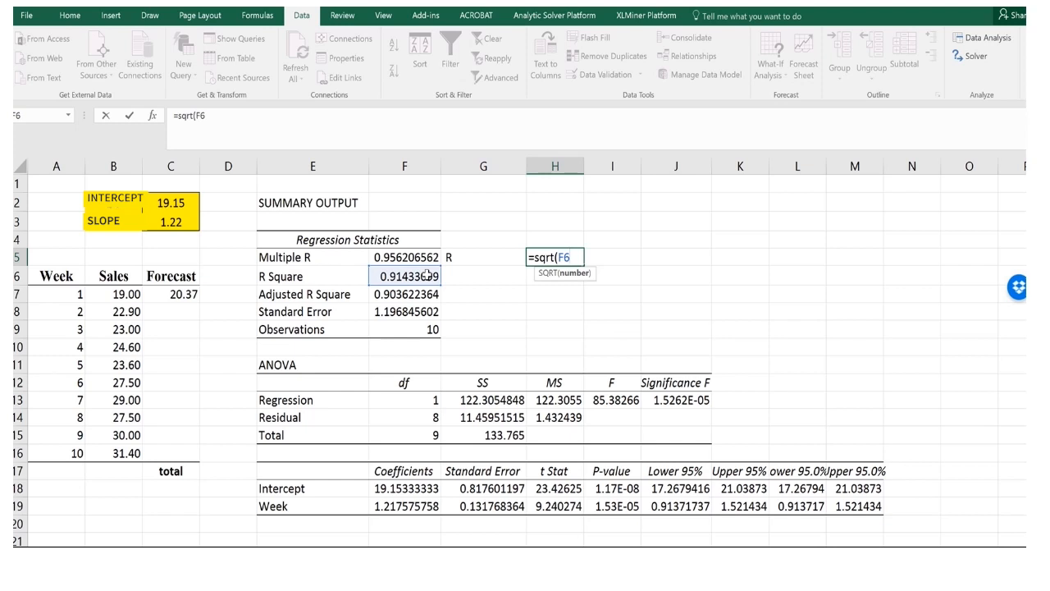
{"action": "type", "text": ")"}
{"action": "key", "text": "Return"}
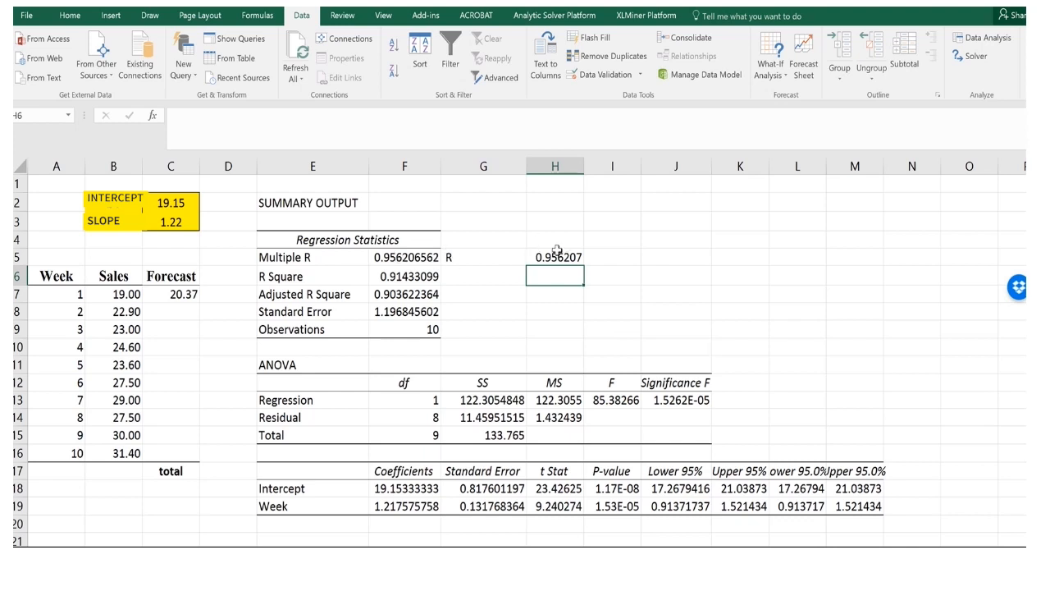
{"action": "left_click", "coordinate": [423, 330]}
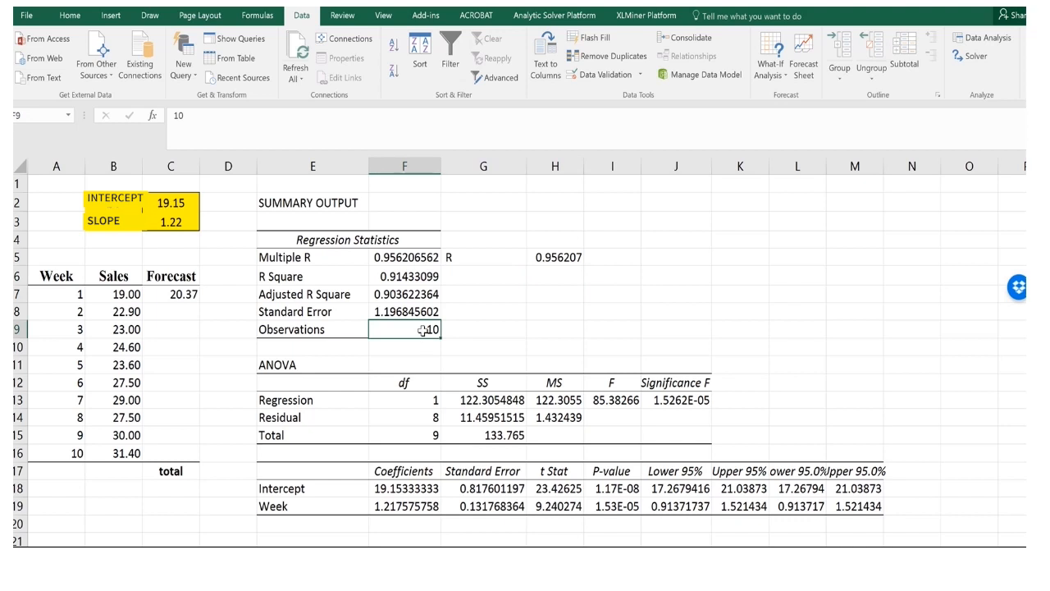